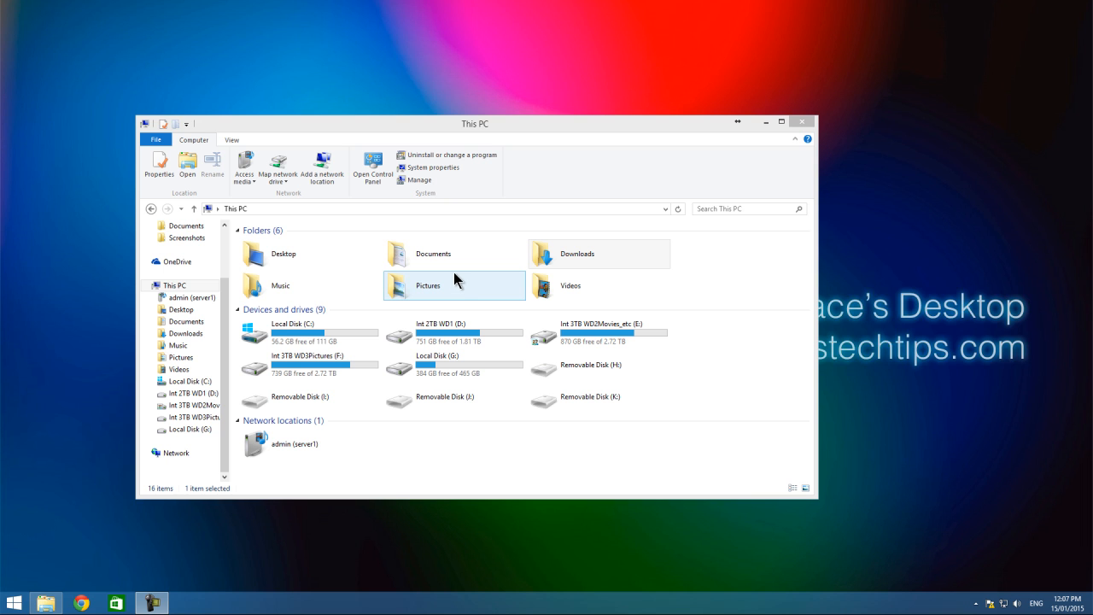
- Open this computer's system information to check its name and workgroup
{"action": "left_click", "coordinate": [449, 132]}
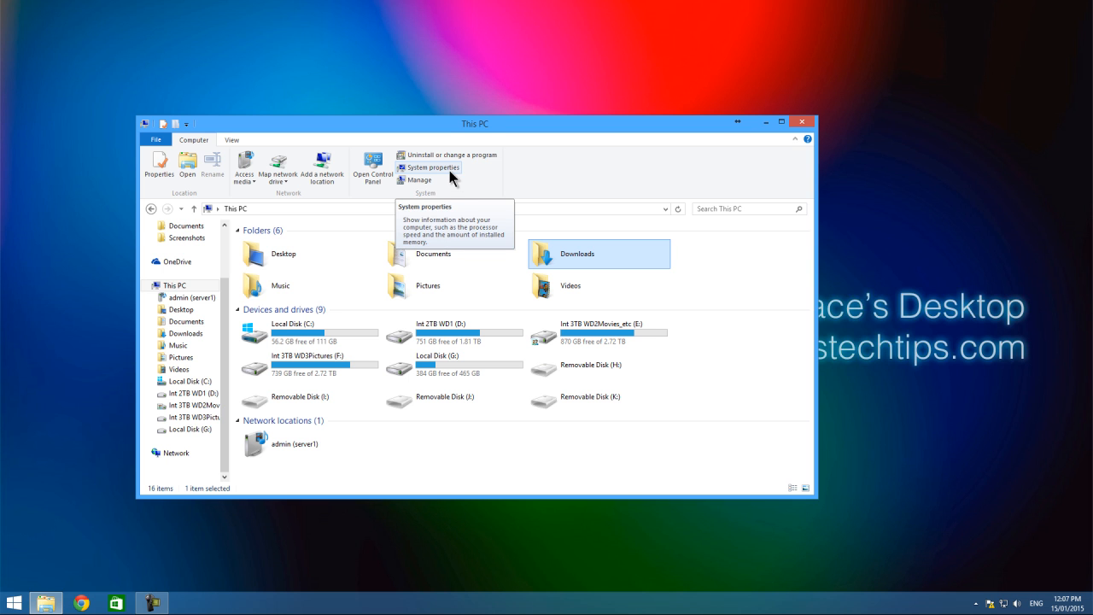
{"action": "left_click", "coordinate": [449, 170]}
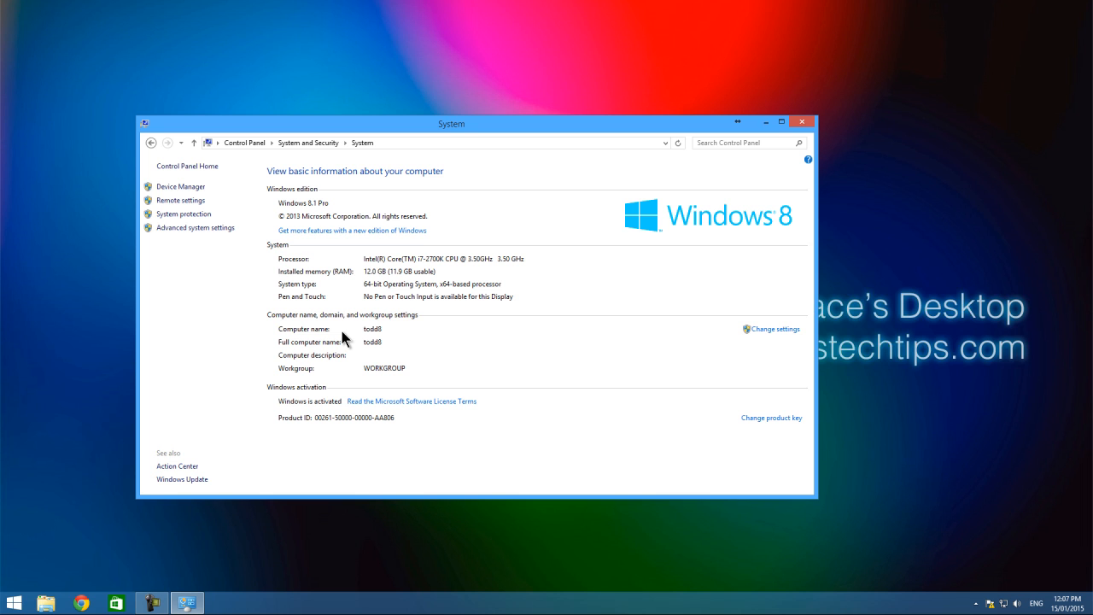
{"action": "left_click", "coordinate": [751, 332]}
{"action": "left_click_drag", "start_coordinate": [218, 86], "coordinate": [532, 216]}
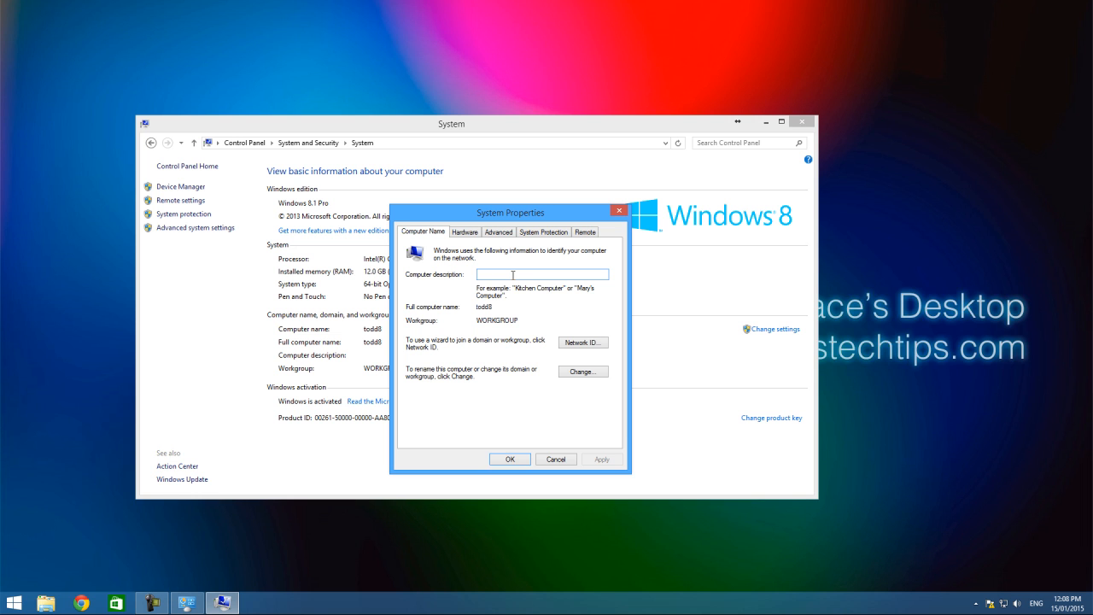
{"action": "type", "text": "La"}
{"action": "type", "text": "amsPC"}
{"action": "left_click", "coordinate": [556, 459]}
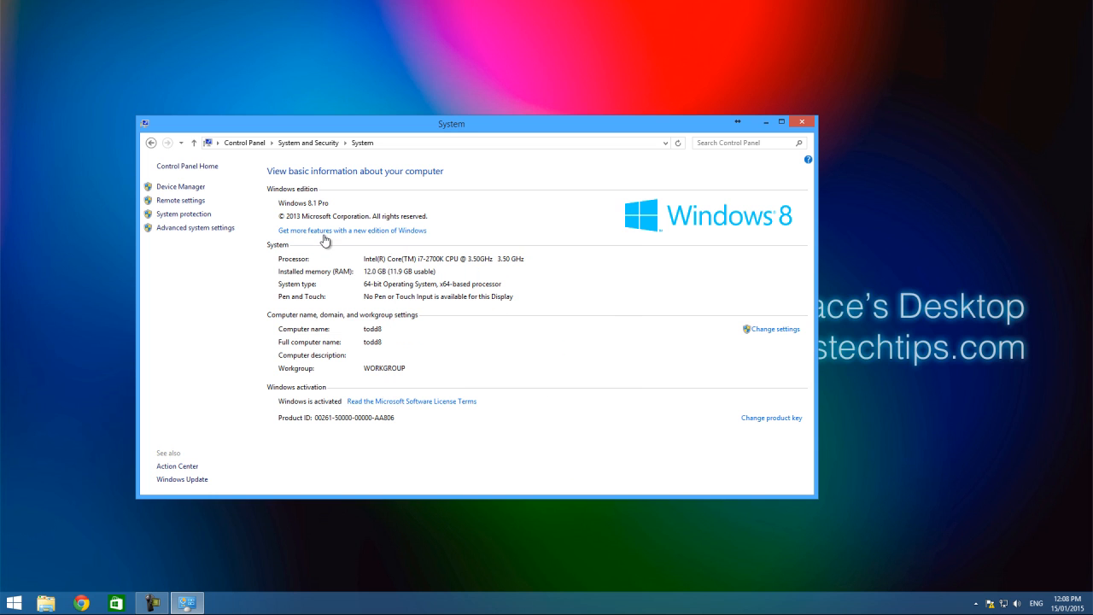
{"action": "left_click", "coordinate": [154, 145]}
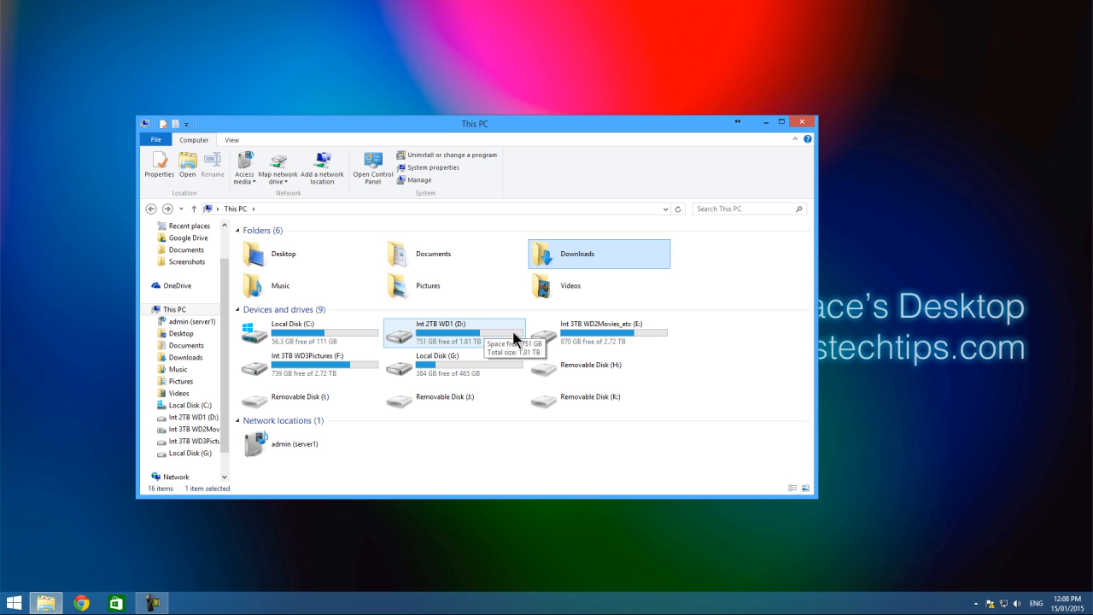
- Open sharing with specific people for the Pictures folder and add Everyone to the list
{"action": "left_click", "coordinate": [444, 289]}
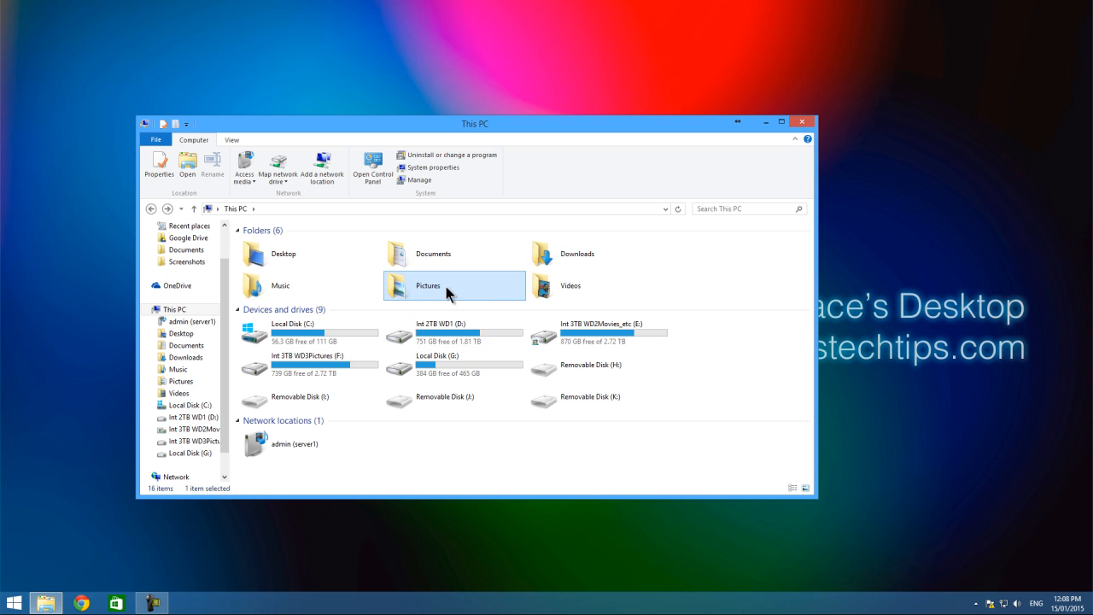
{"action": "right_click", "coordinate": [445, 290]}
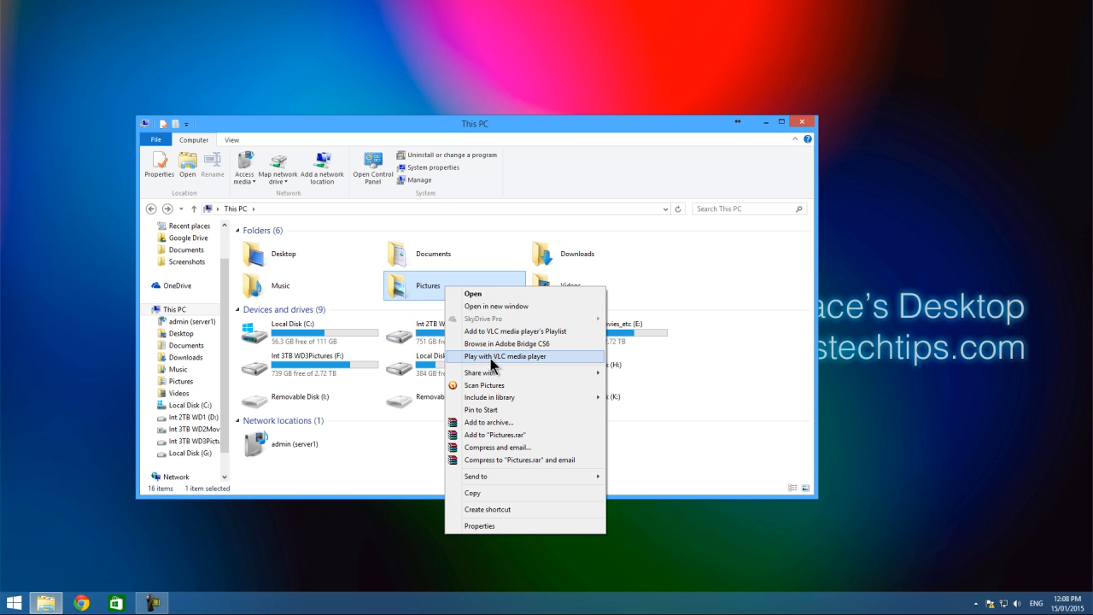
{"action": "mouse_move", "coordinate": [499, 373]}
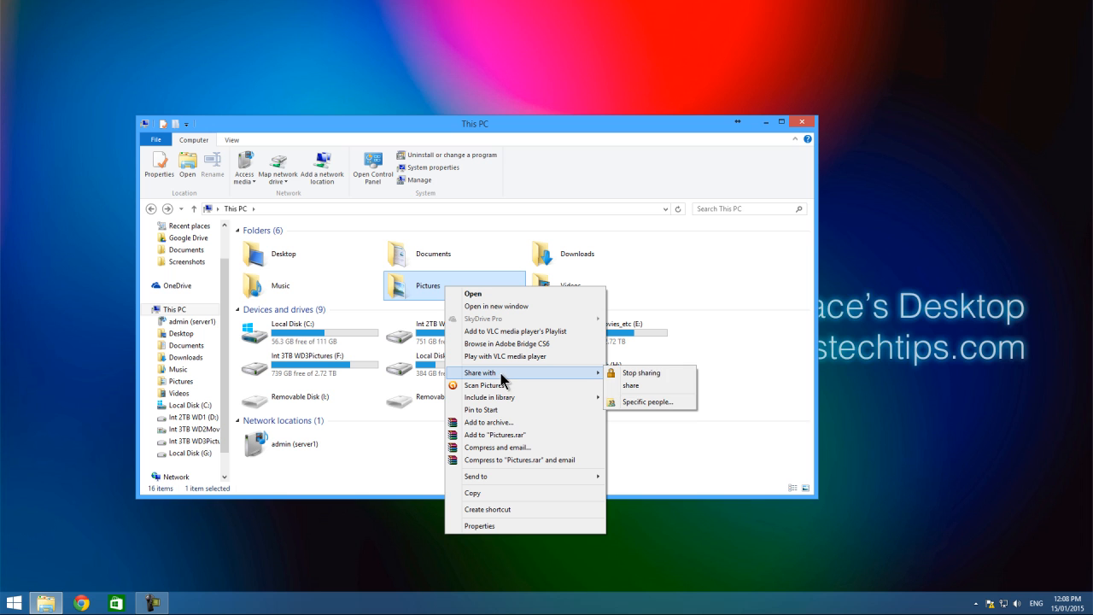
{"action": "left_click", "coordinate": [670, 400]}
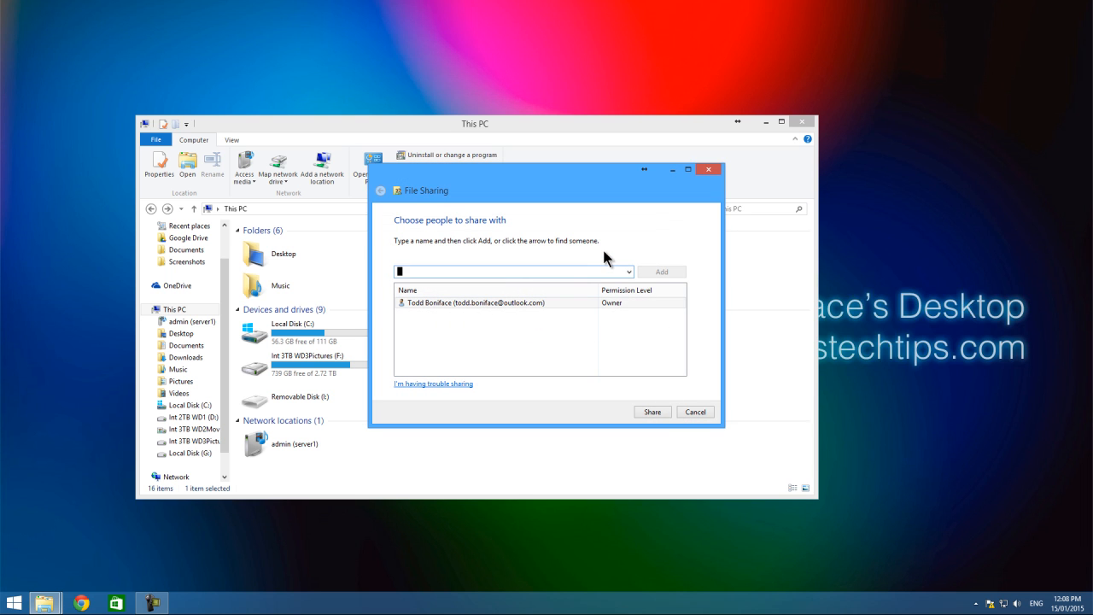
{"action": "left_click", "coordinate": [631, 270]}
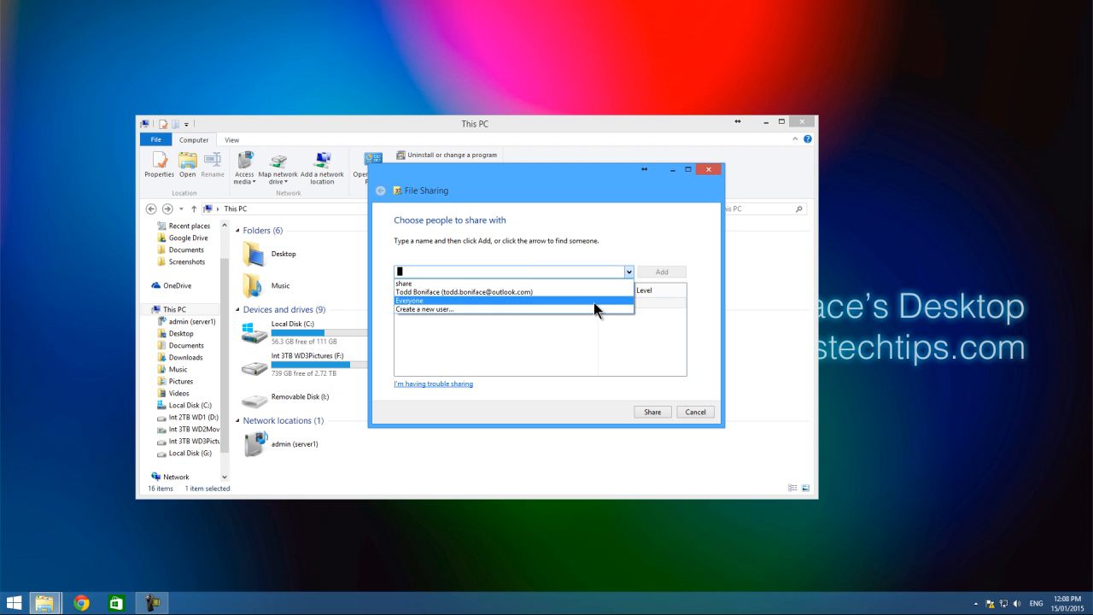
{"action": "left_click", "coordinate": [594, 300]}
{"action": "left_click", "coordinate": [642, 270]}
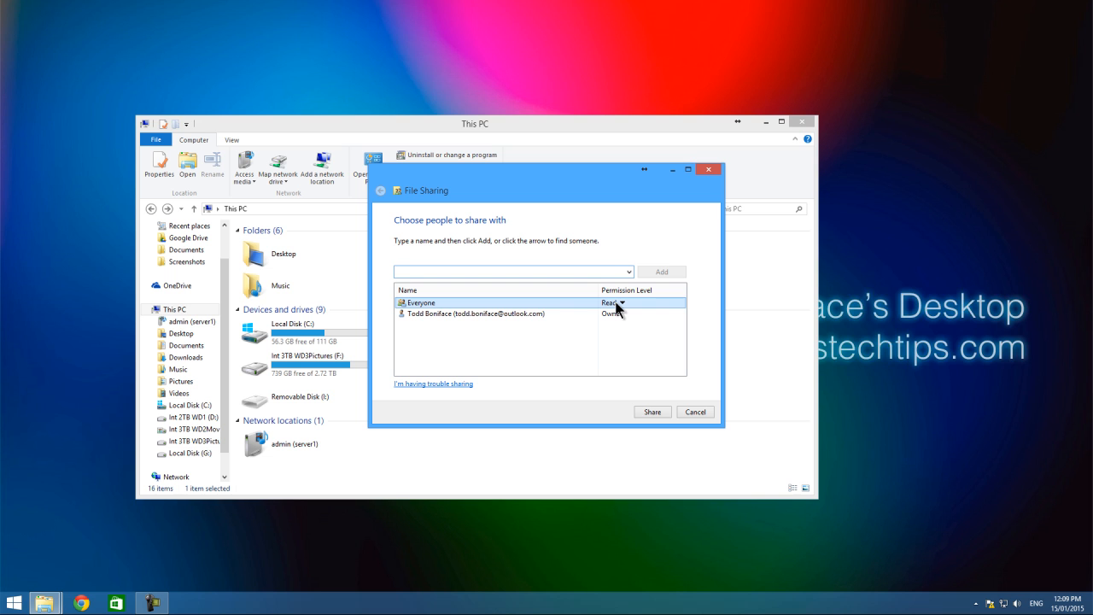
- Set Everyone's permission level to Read/Write, then share the Pictures folder and finish
{"action": "left_click", "coordinate": [617, 305]}
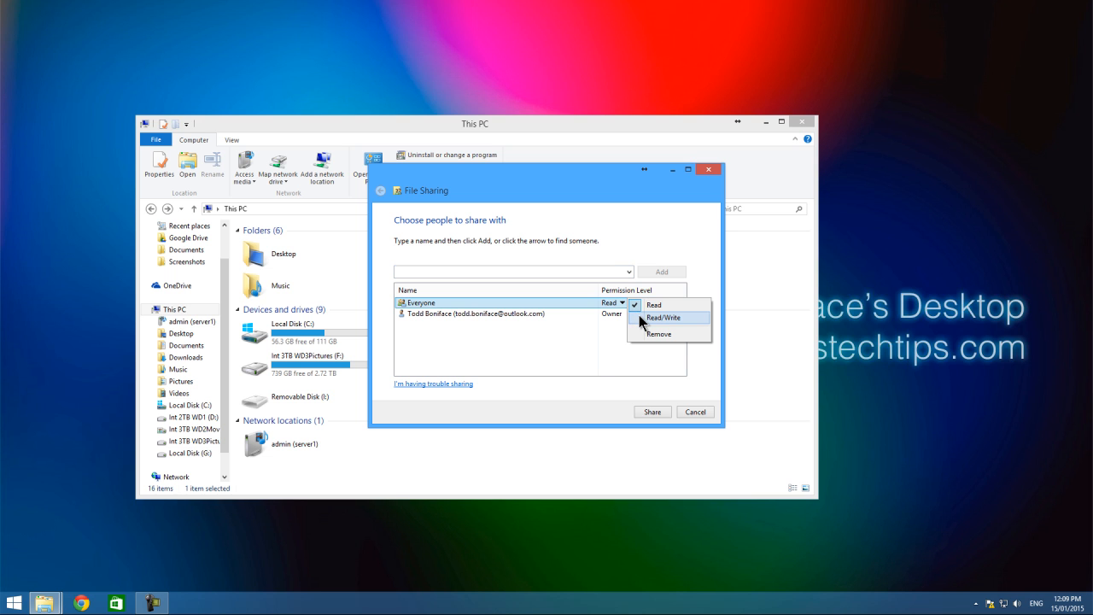
{"action": "left_click", "coordinate": [641, 317]}
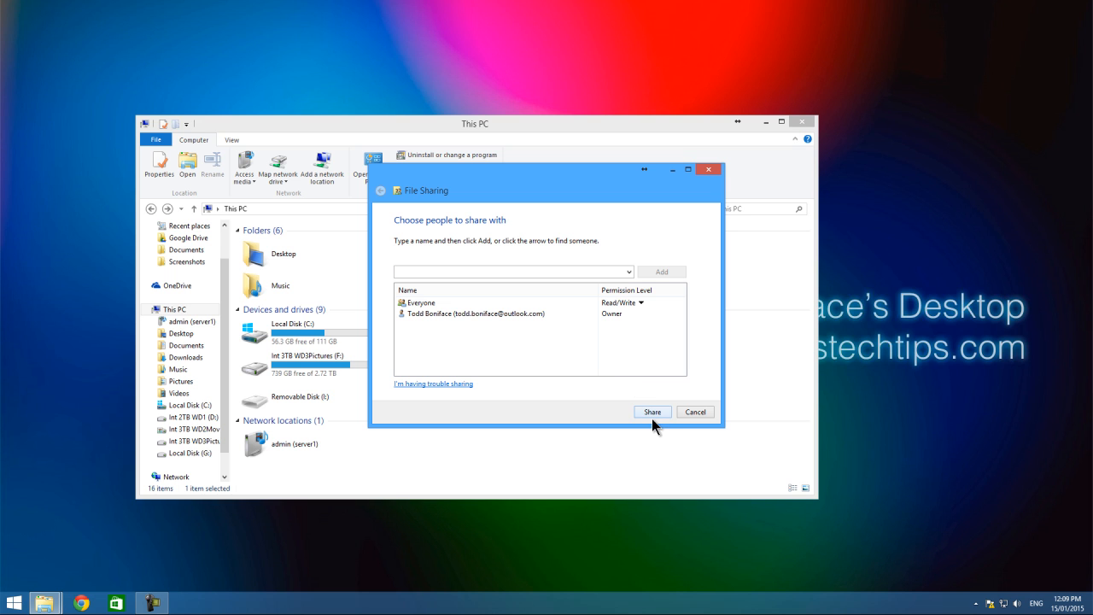
{"action": "left_click", "coordinate": [650, 411]}
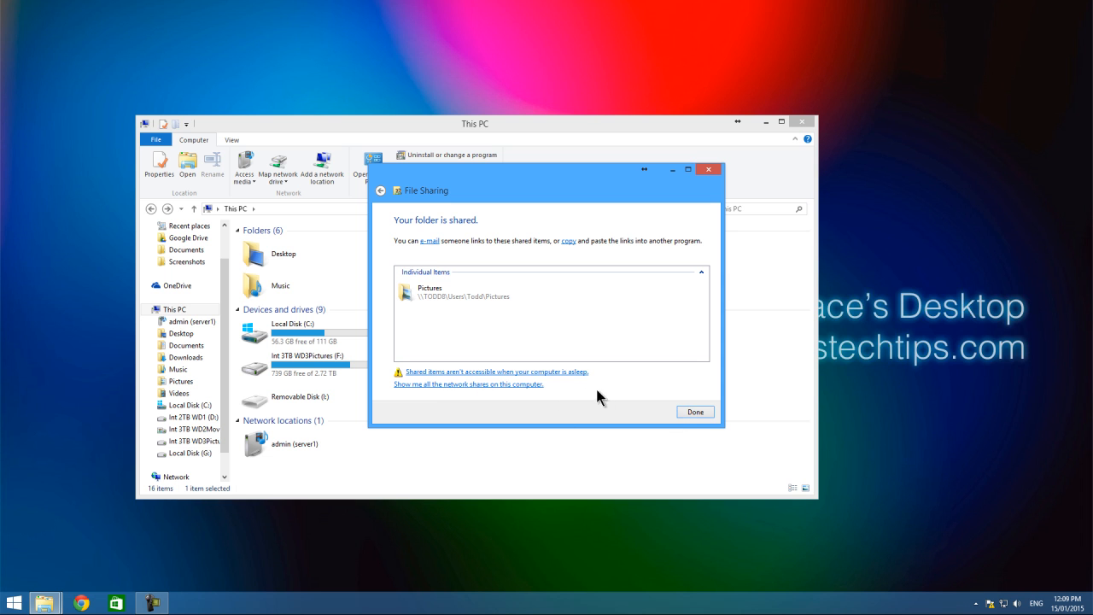
{"action": "left_click", "coordinate": [693, 413]}
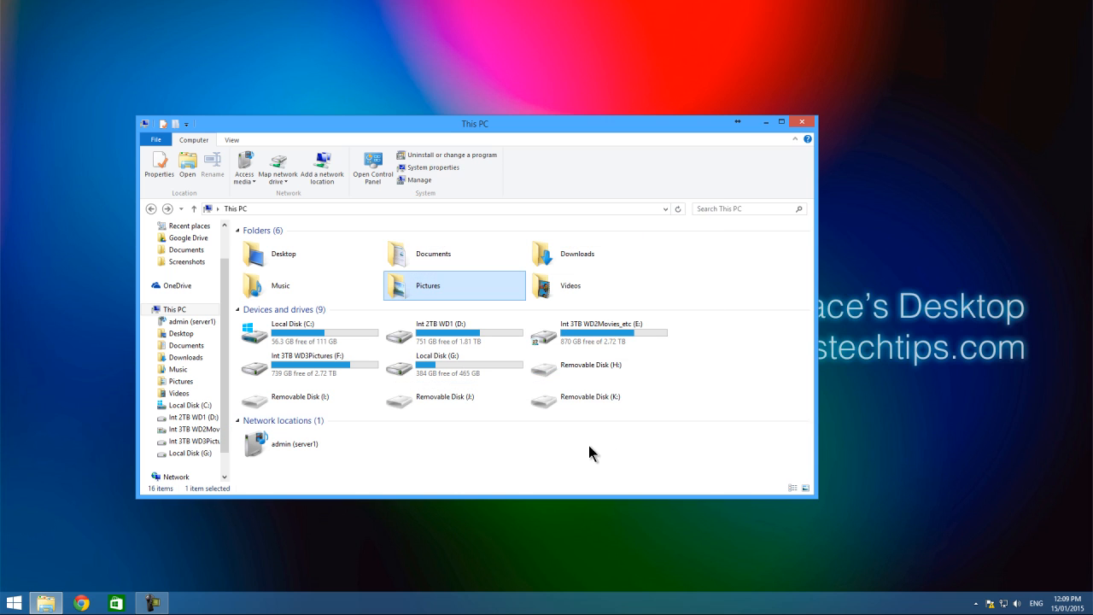
- Open the Network location to view the computers and devices on the network
{"action": "left_click", "coordinate": [474, 480]}
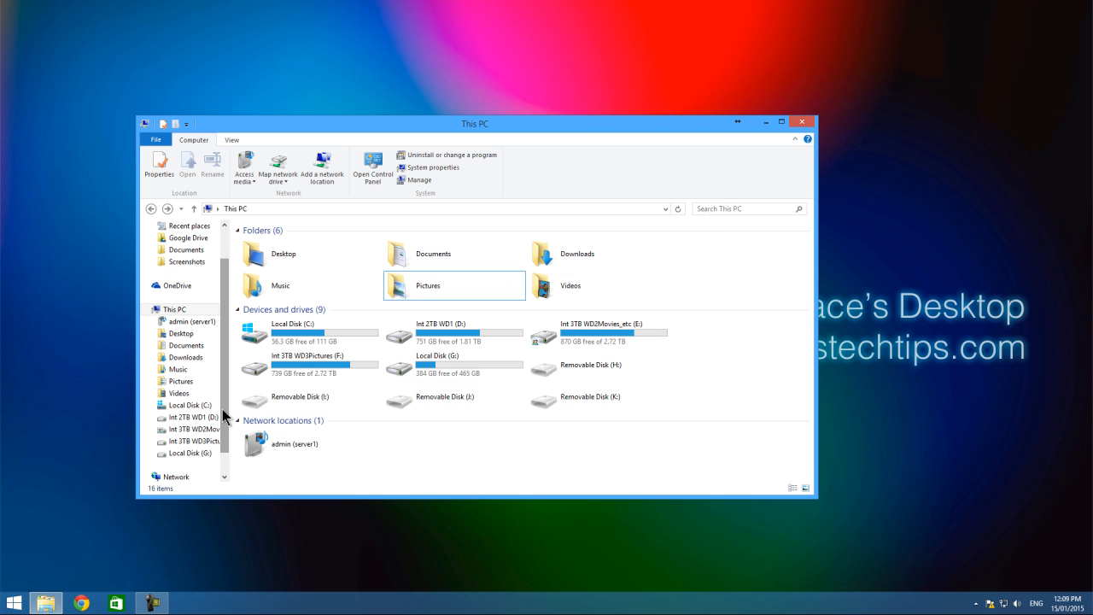
{"action": "scroll", "coordinate": [224, 416], "scroll_direction": "down", "scroll_amount": 1}
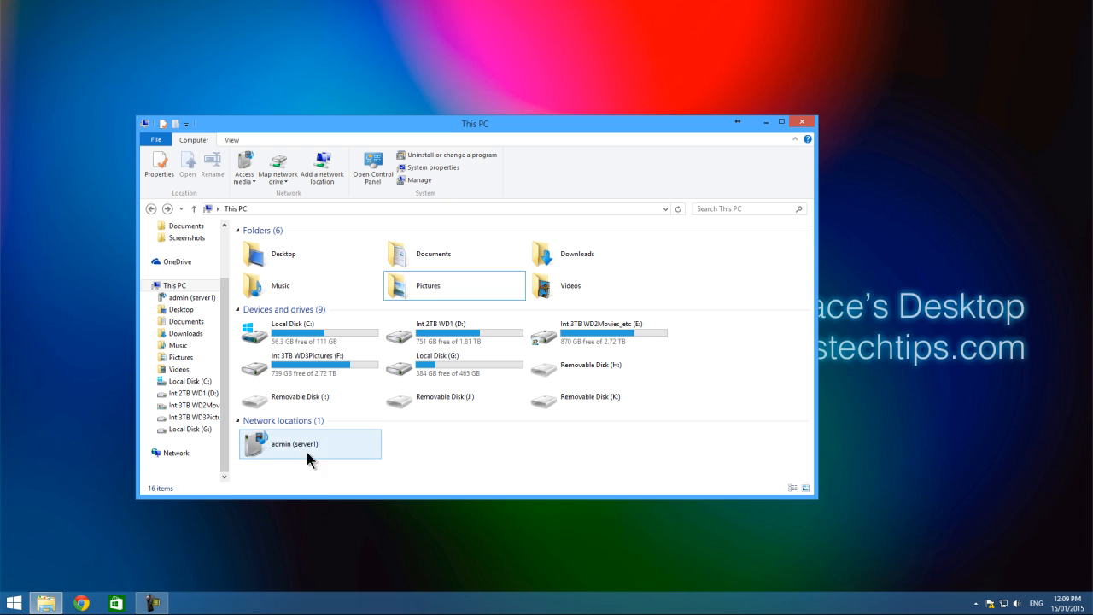
{"action": "left_click", "coordinate": [190, 457]}
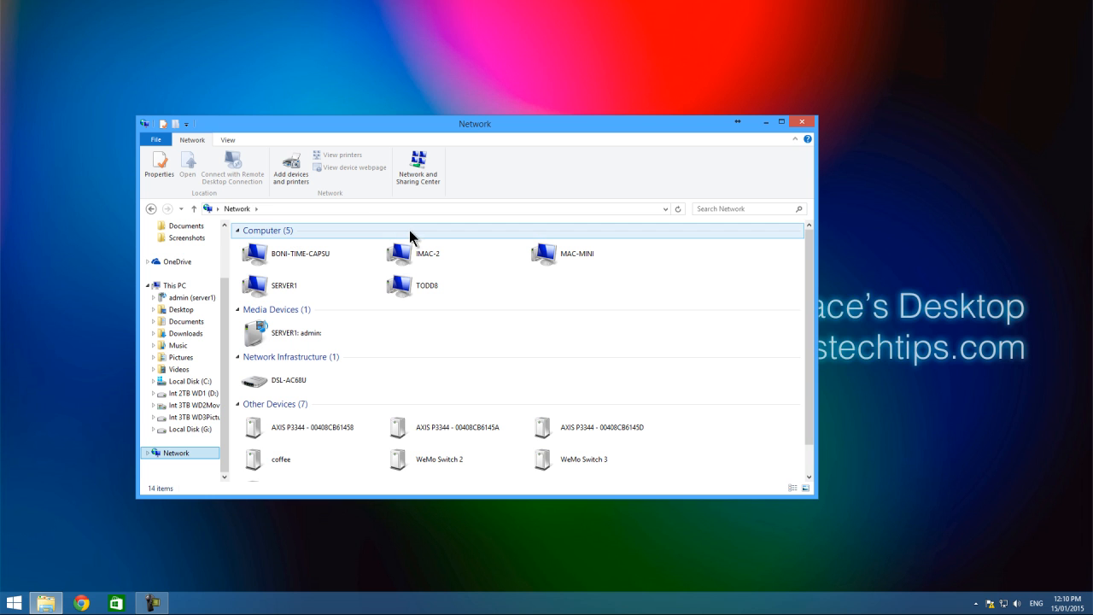
- Check the network discovery and file and printer sharing options in the advanced sharing settings, then close them unchanged
{"action": "left_click", "coordinate": [424, 182]}
{"action": "left_click", "coordinate": [277, 265]}
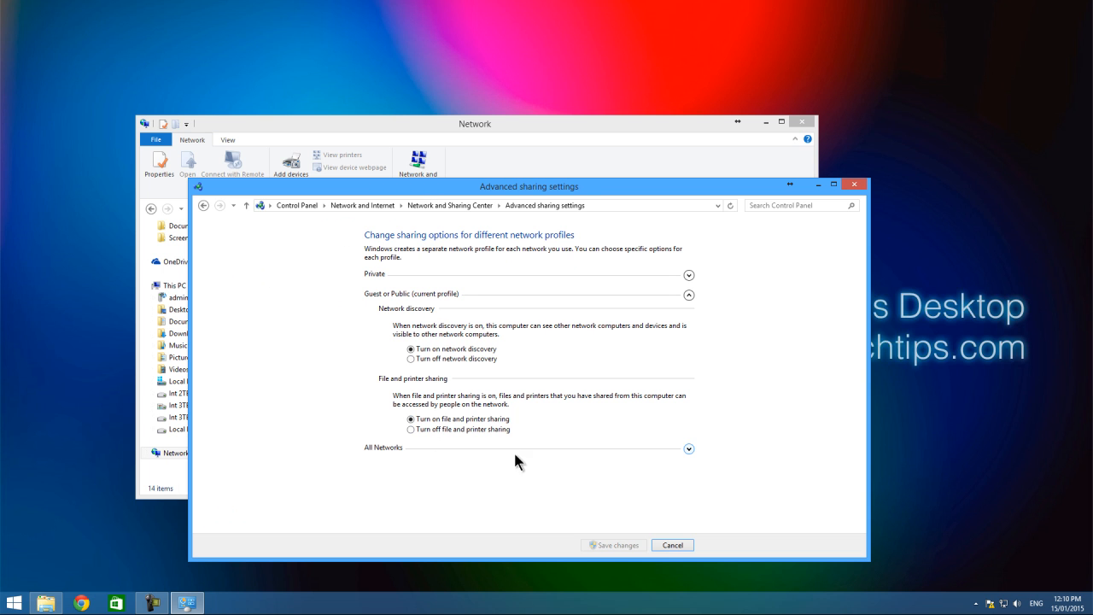
{"action": "left_click", "coordinate": [672, 545]}
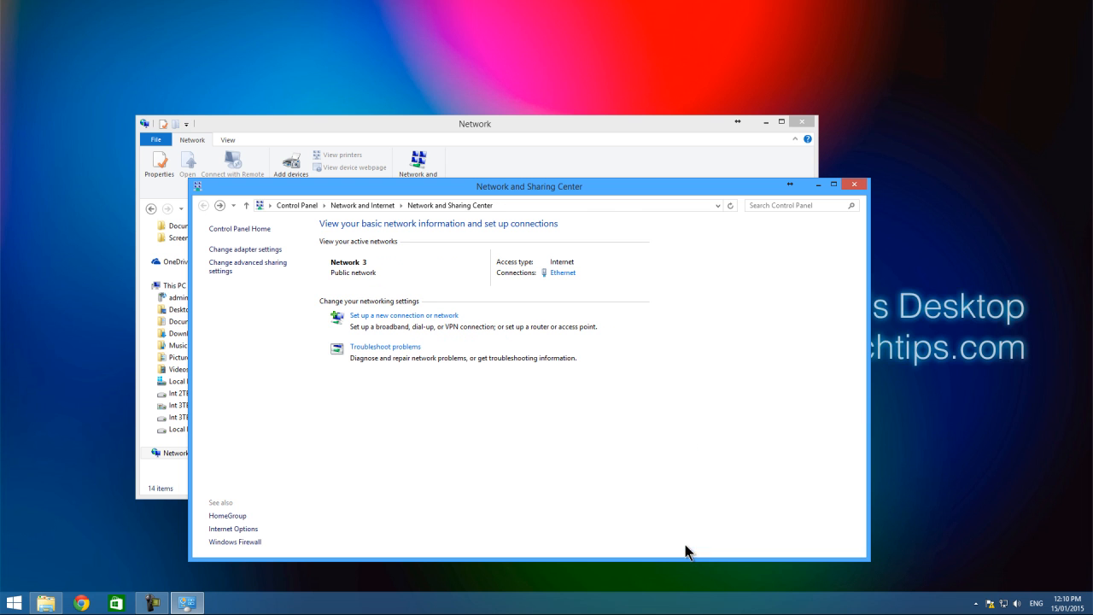
{"action": "left_click", "coordinate": [854, 185]}
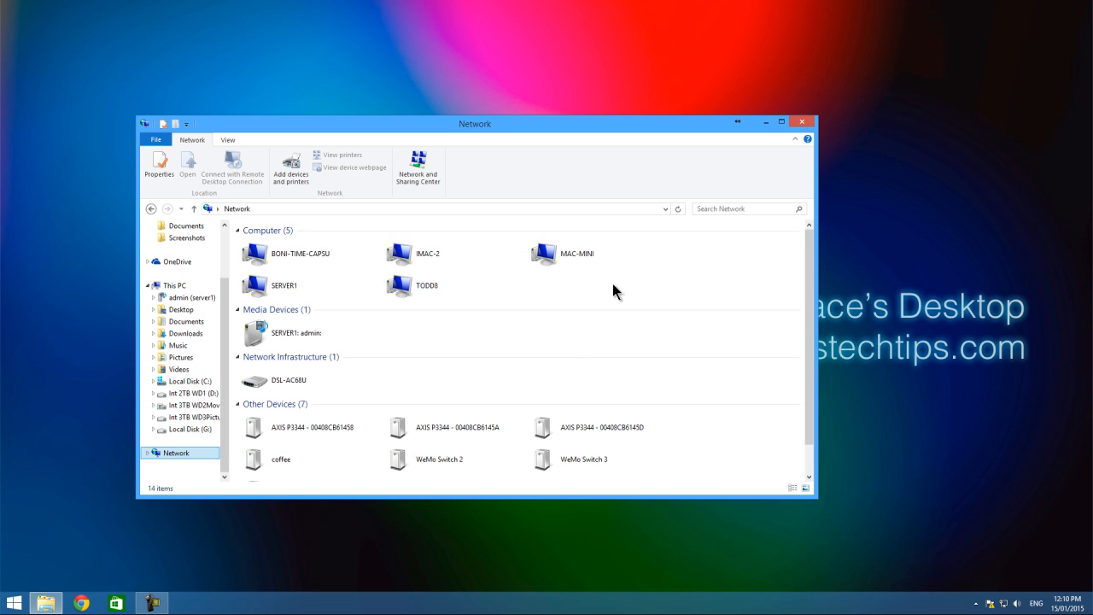
- View the shared folders on the SERVER1 network computer, then close the window
{"action": "double_click", "coordinate": [312, 289]}
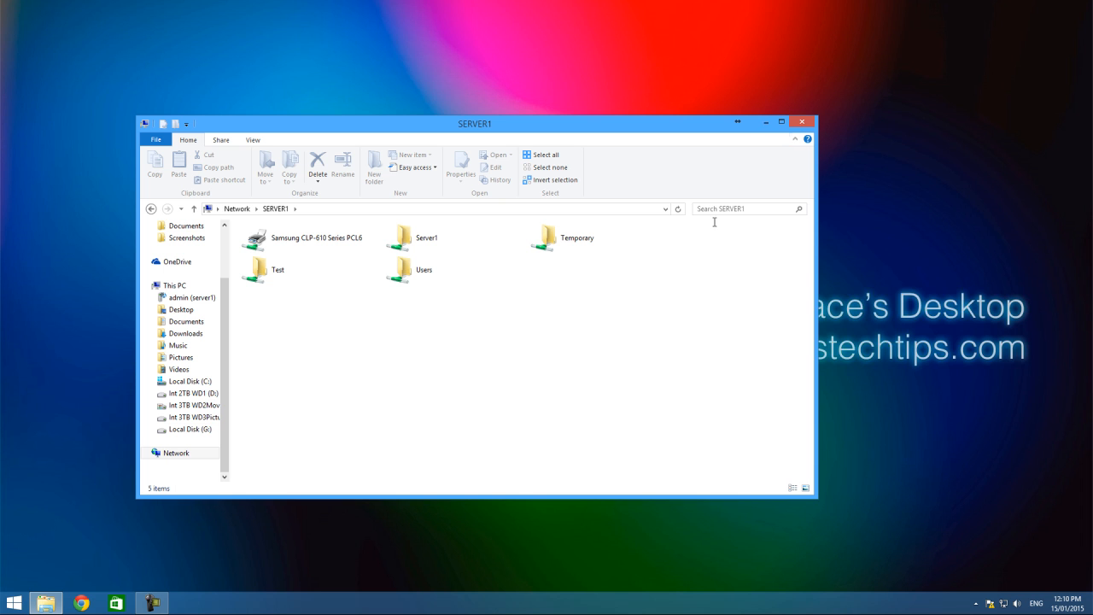
{"action": "left_click", "coordinate": [800, 124]}
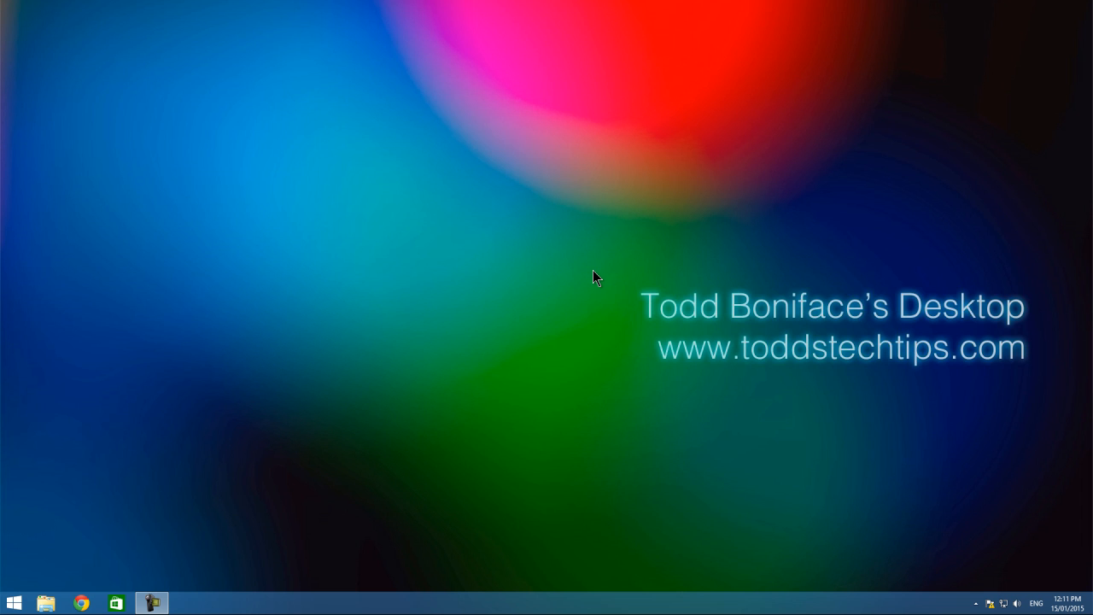
- Remove Everyone from the people the Pictures folder is shared with, apply the change and close the file window
{"action": "key", "text": "super+e"}
{"action": "right_click", "coordinate": [436, 289]}
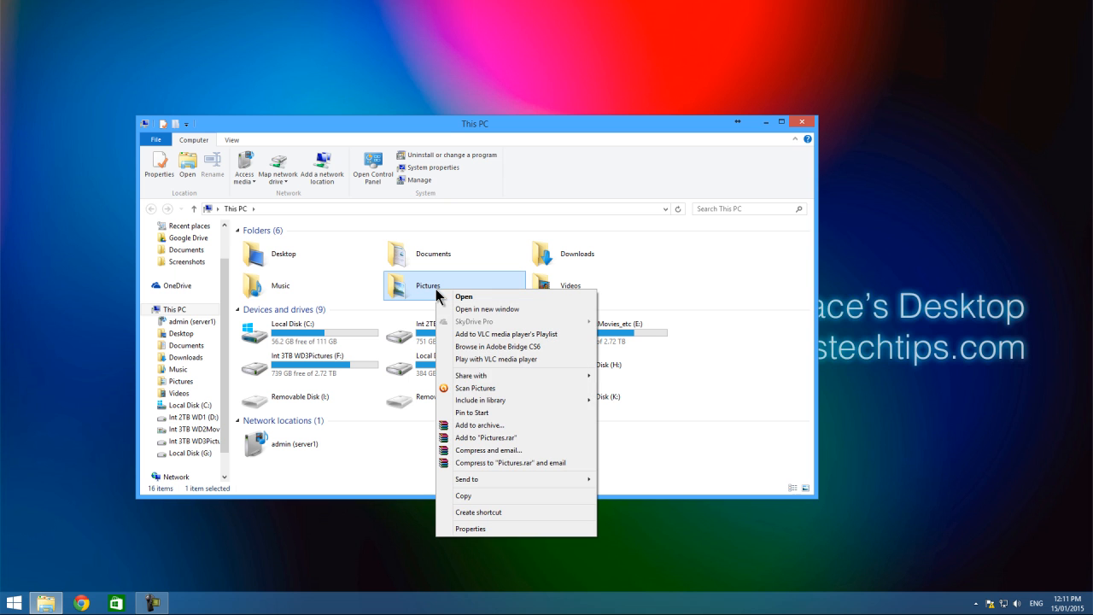
{"action": "mouse_move", "coordinate": [501, 374]}
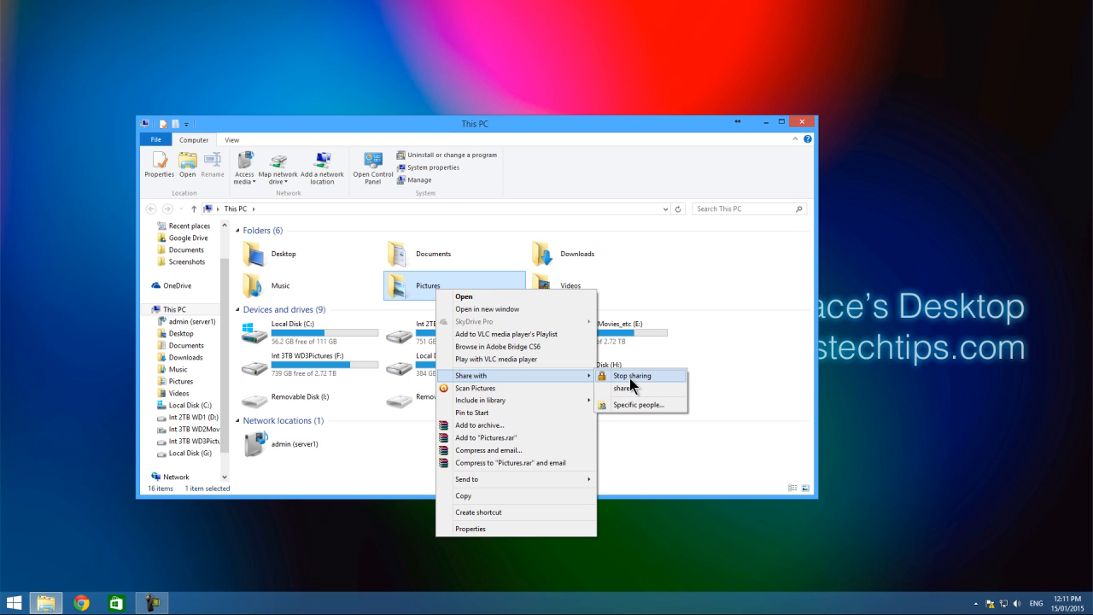
{"action": "left_click", "coordinate": [648, 405]}
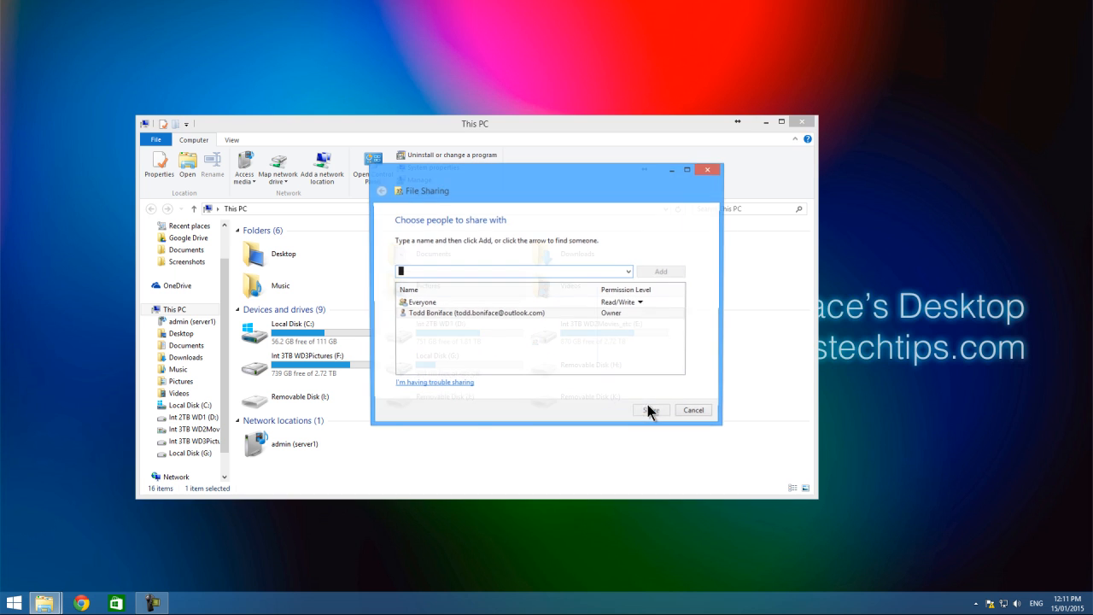
{"action": "left_click", "coordinate": [579, 302]}
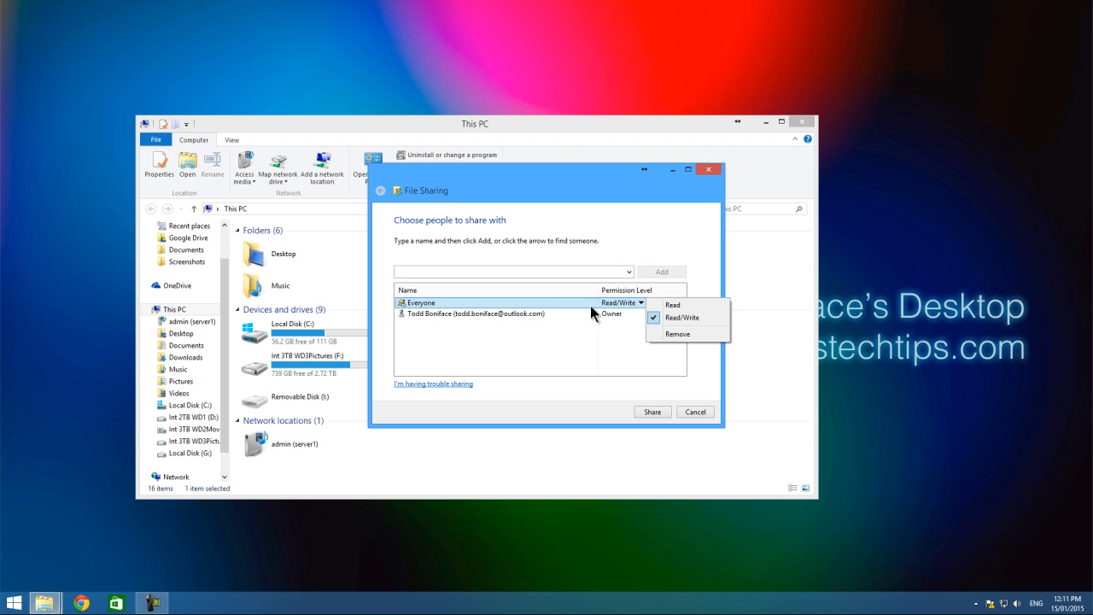
{"action": "left_click", "coordinate": [663, 332]}
{"action": "left_click", "coordinate": [649, 413]}
{"action": "left_click", "coordinate": [694, 412]}
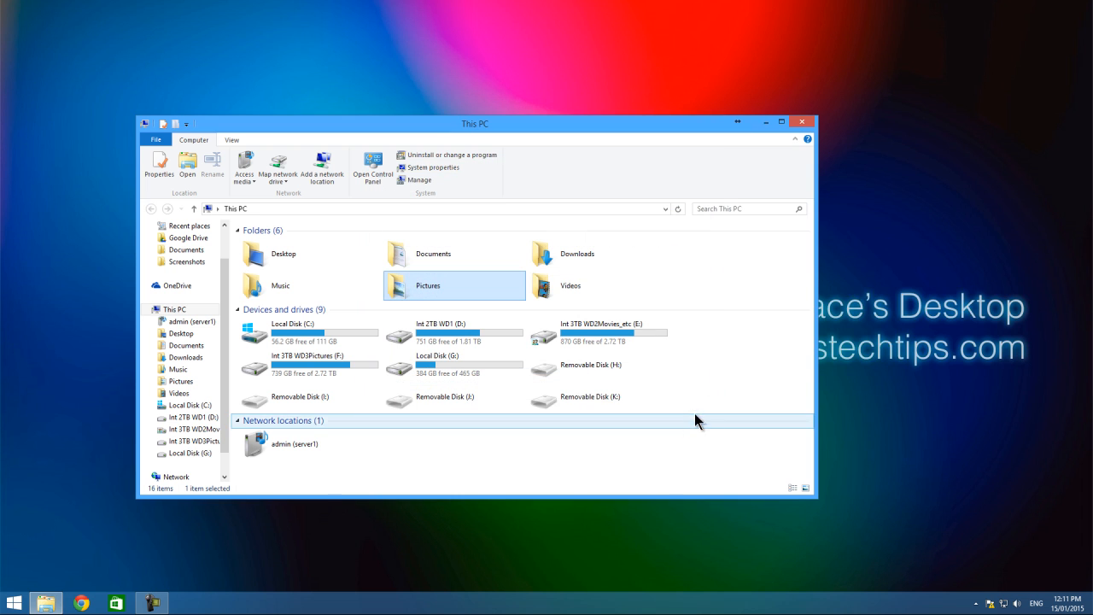
{"action": "left_click", "coordinate": [798, 124]}
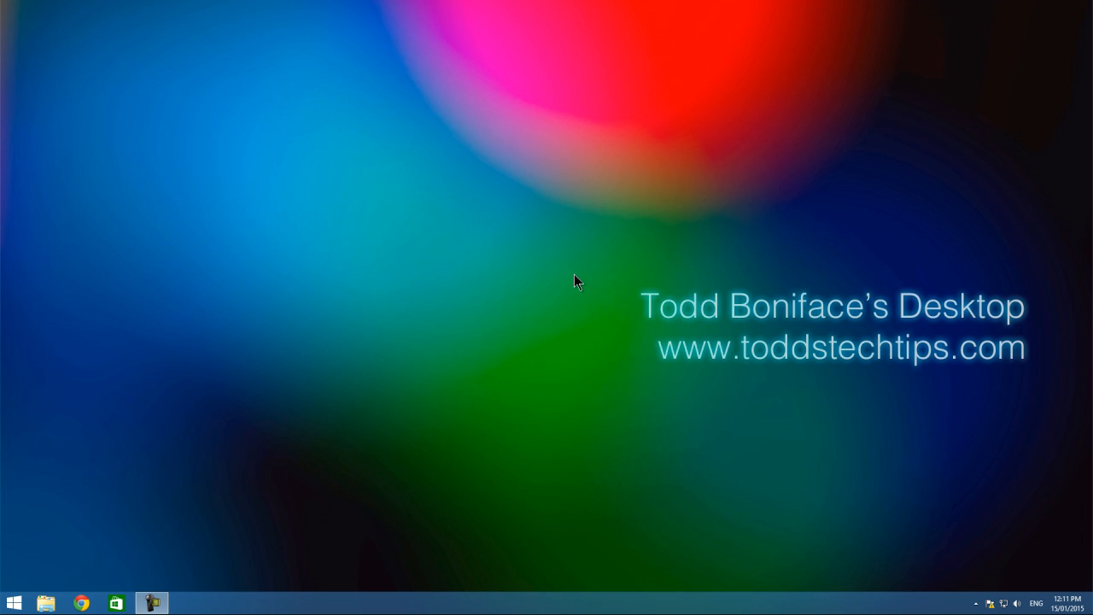